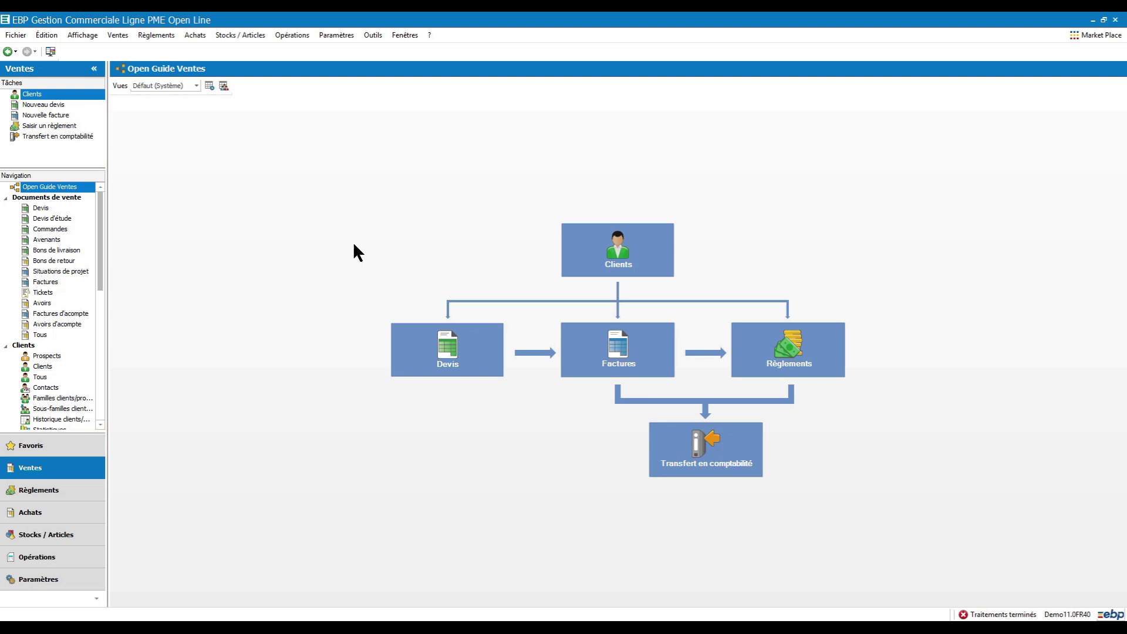
Step: Enable the GoCardless service under Paramètres > Partenaires Market Place > GoCardLess
{"action": "left_click", "coordinate": [336, 35]}
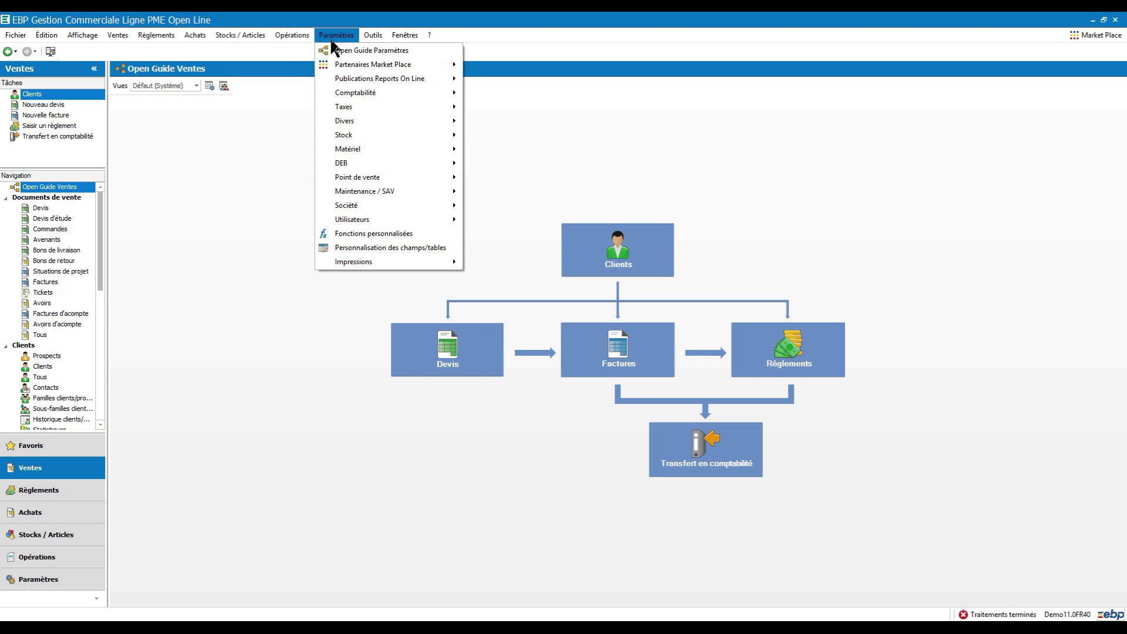
{"action": "mouse_move", "coordinate": [349, 62]}
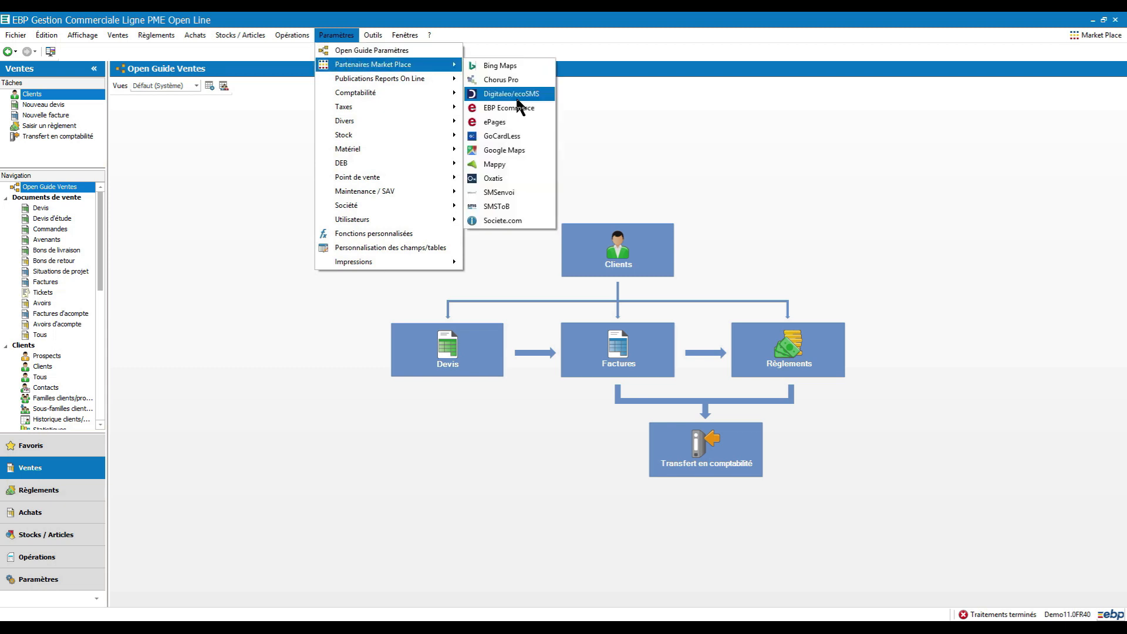
{"action": "left_click", "coordinate": [530, 135]}
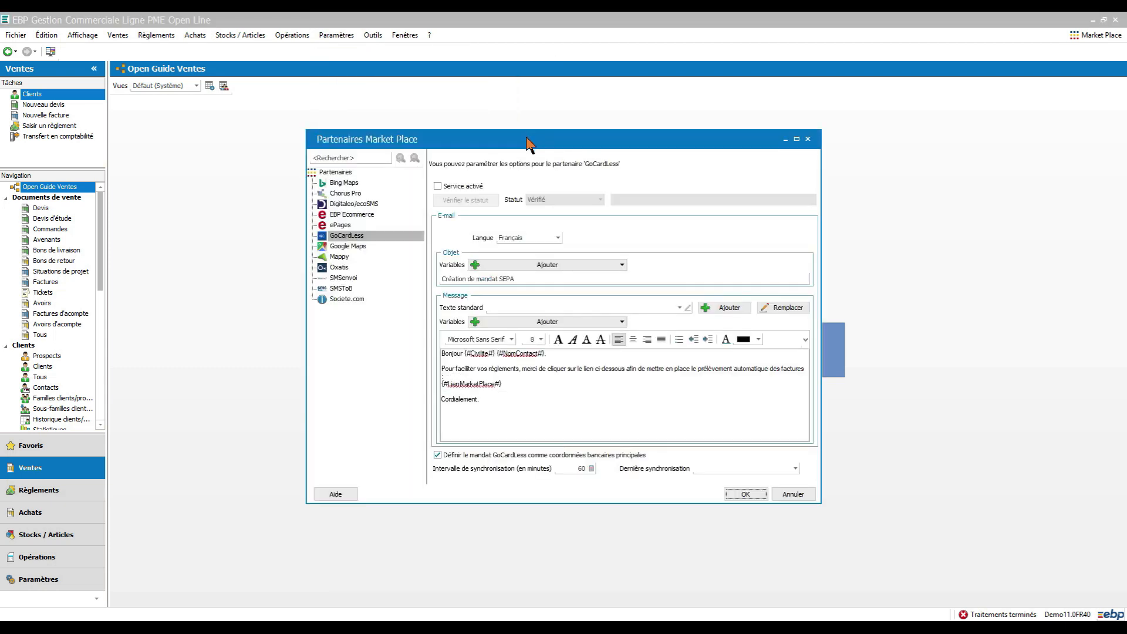
{"action": "left_click", "coordinate": [439, 187]}
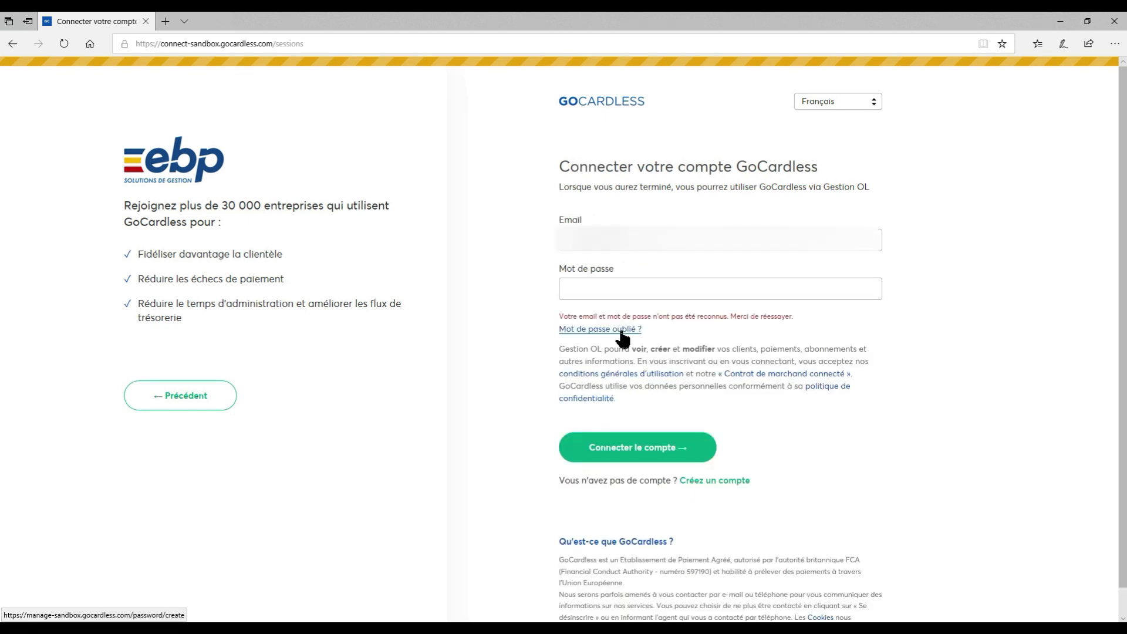
Step: Recover GoCardless account access via 'Mot de passe oublié ?' to complete the connection
{"action": "left_click", "coordinate": [621, 331]}
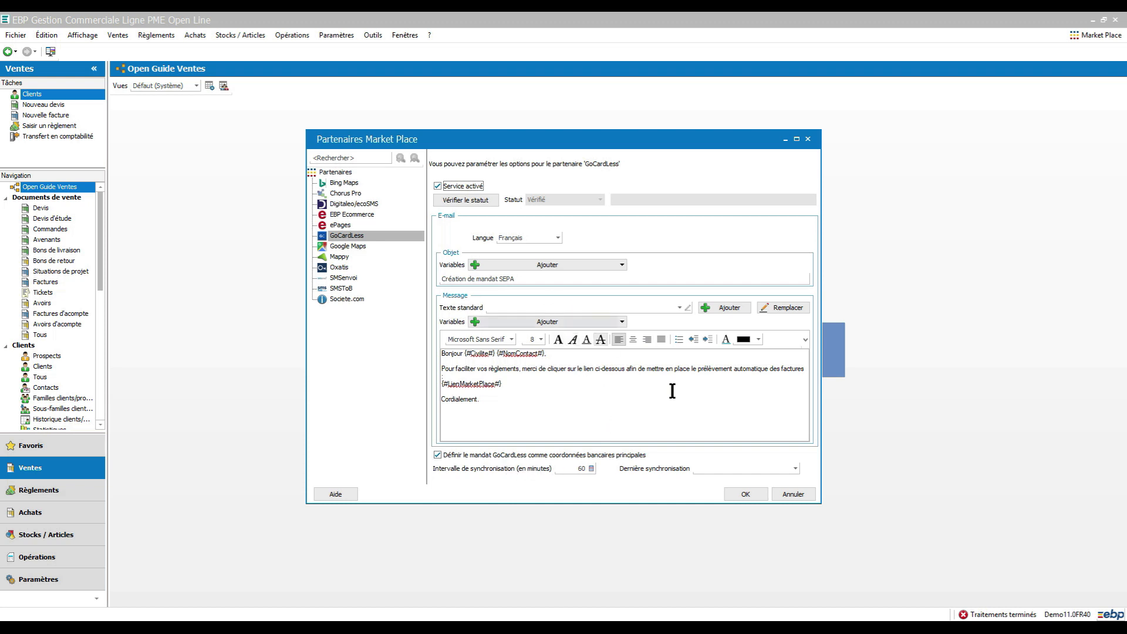
Step: Save the GoCardless partner settings and close the Demo11.0FR40 company file
{"action": "left_click", "coordinate": [747, 495]}
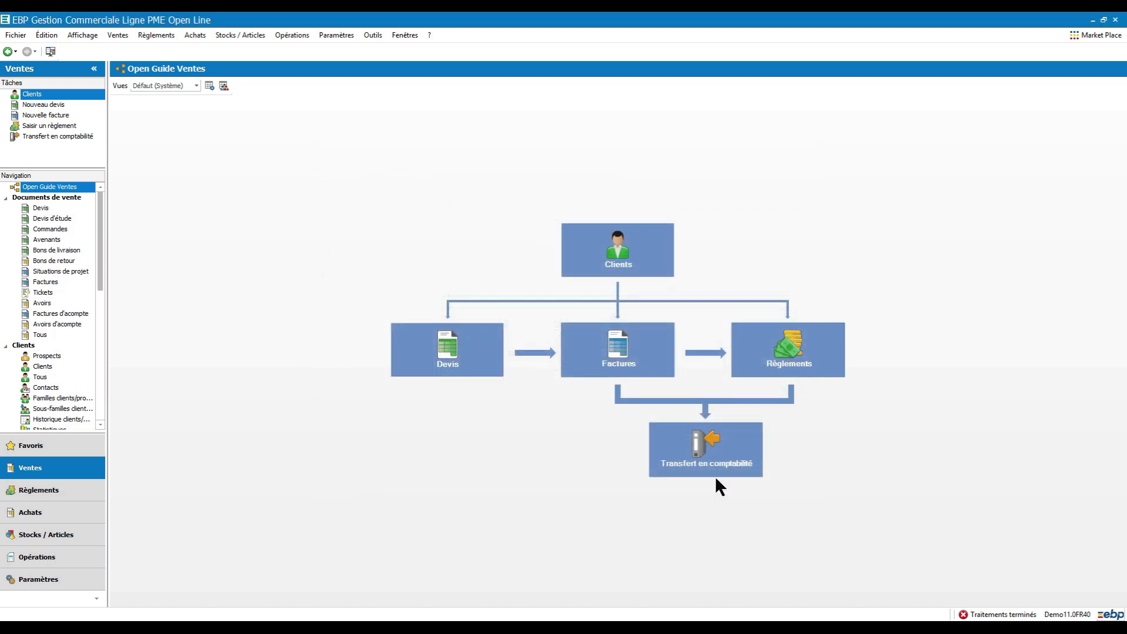
{"action": "left_click", "coordinate": [10, 35]}
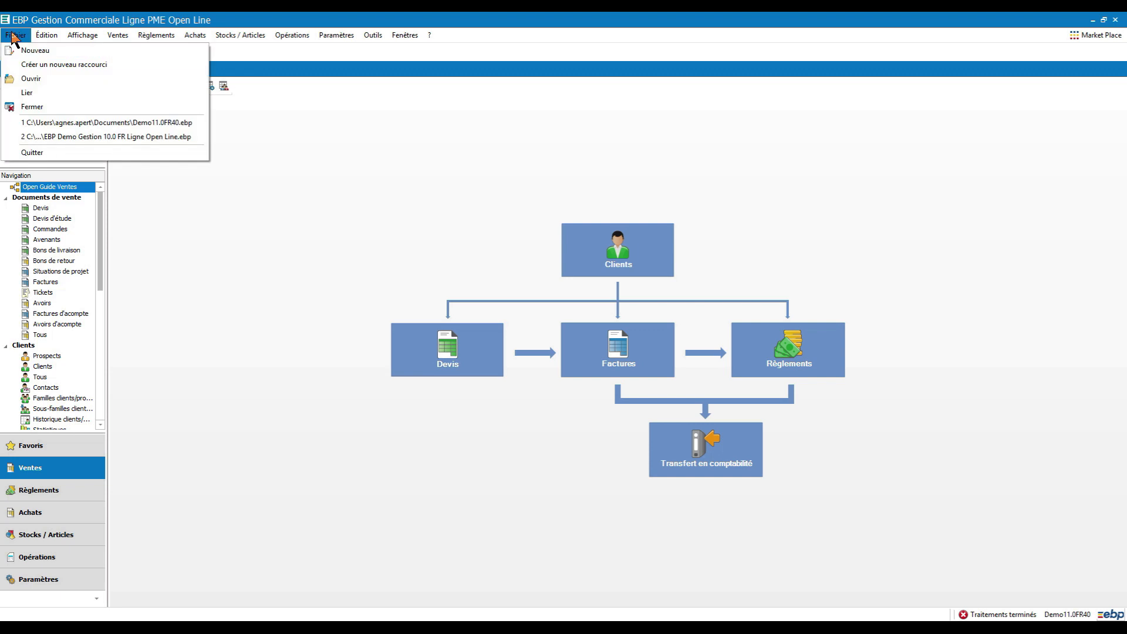
{"action": "left_click", "coordinate": [30, 106]}
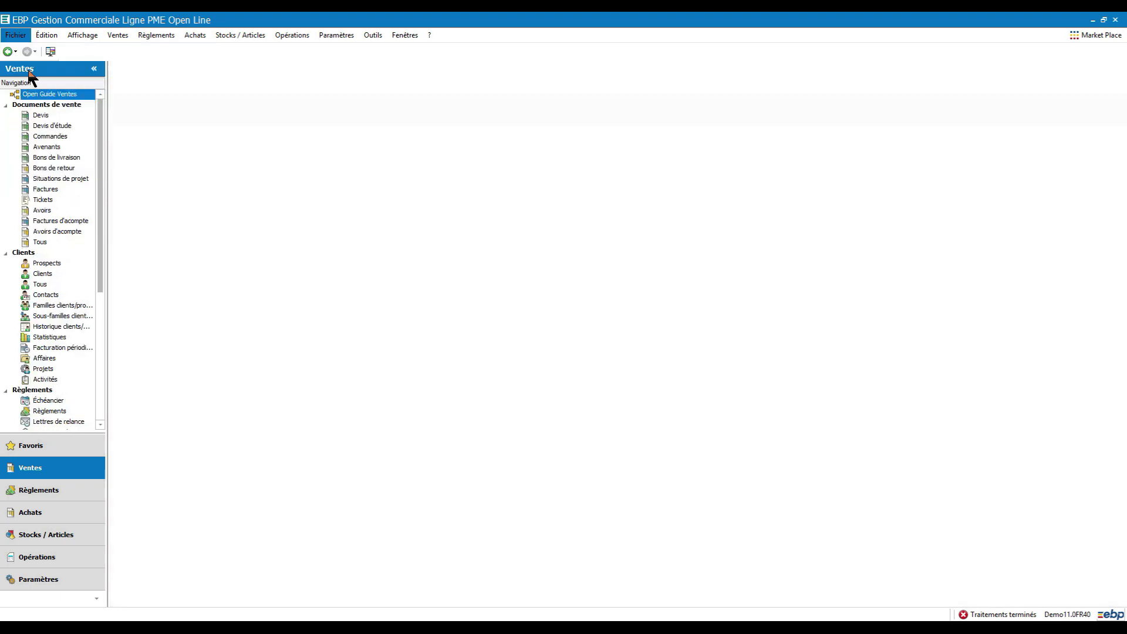
Step: Reopen Demo11.0FR40 from the recent files and dismiss the EBP services popup
{"action": "left_click", "coordinate": [19, 34]}
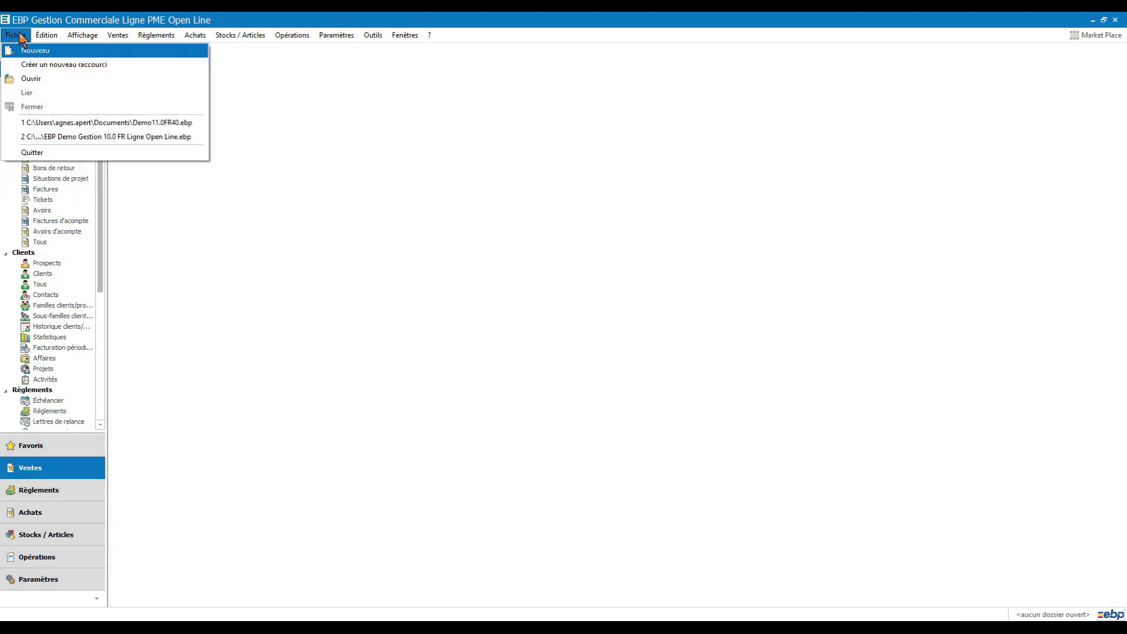
{"action": "left_click", "coordinate": [58, 122]}
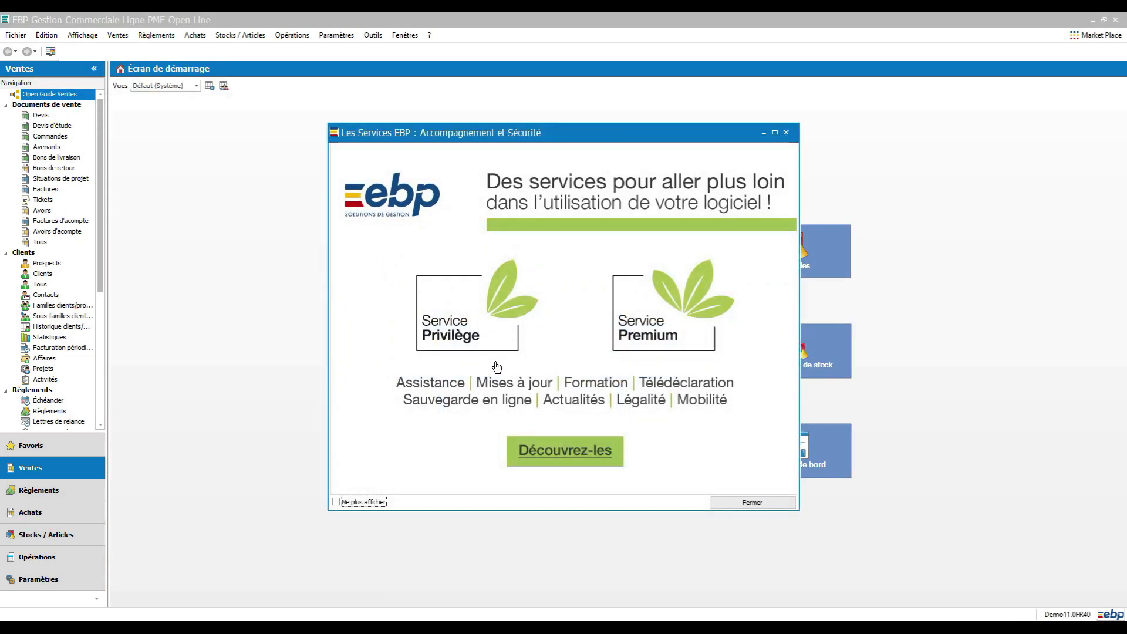
{"action": "left_click", "coordinate": [751, 503]}
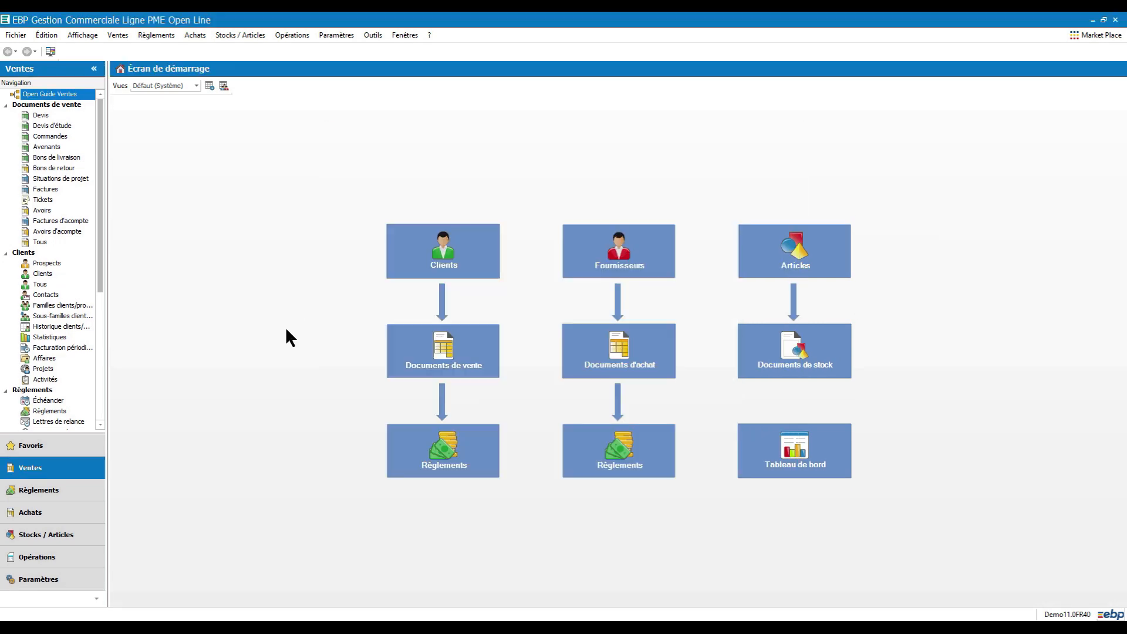
Step: Review Banque Principale's bank and SEPA details from the Banques list, then close it
{"action": "left_click", "coordinate": [157, 37]}
{"action": "mouse_move", "coordinate": [176, 92]}
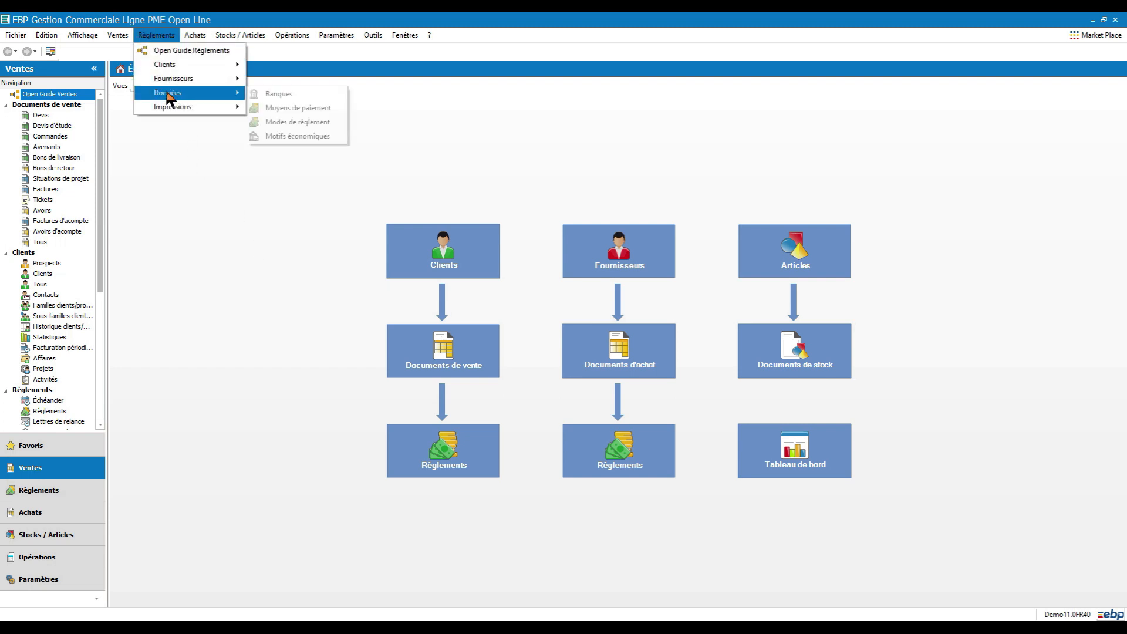
{"action": "left_click", "coordinate": [276, 93]}
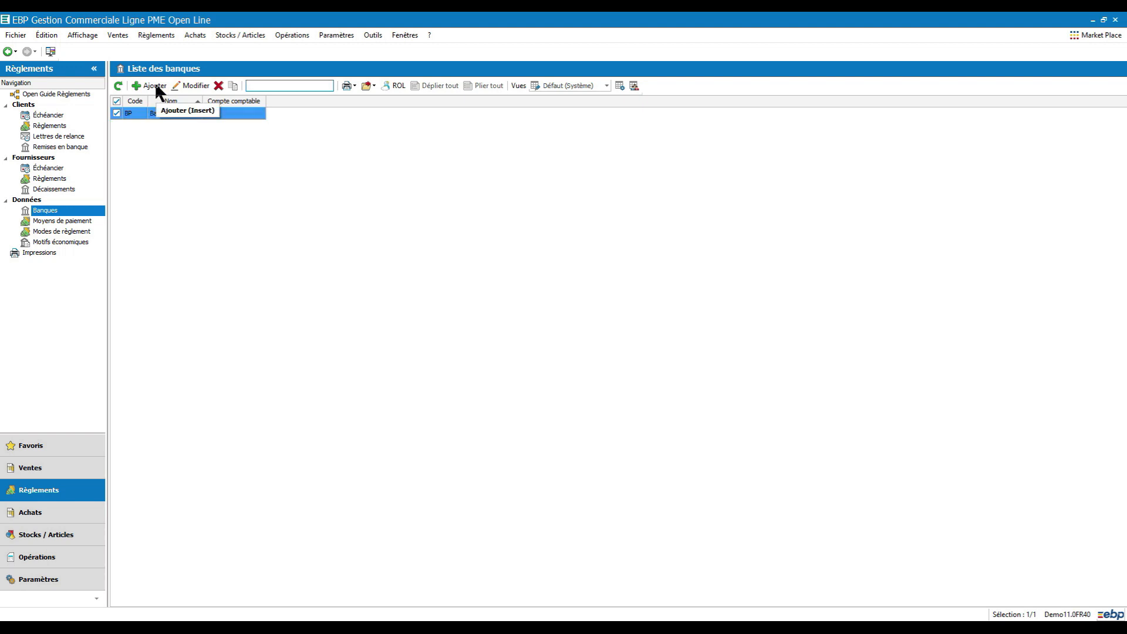
{"action": "double_click", "coordinate": [167, 113]}
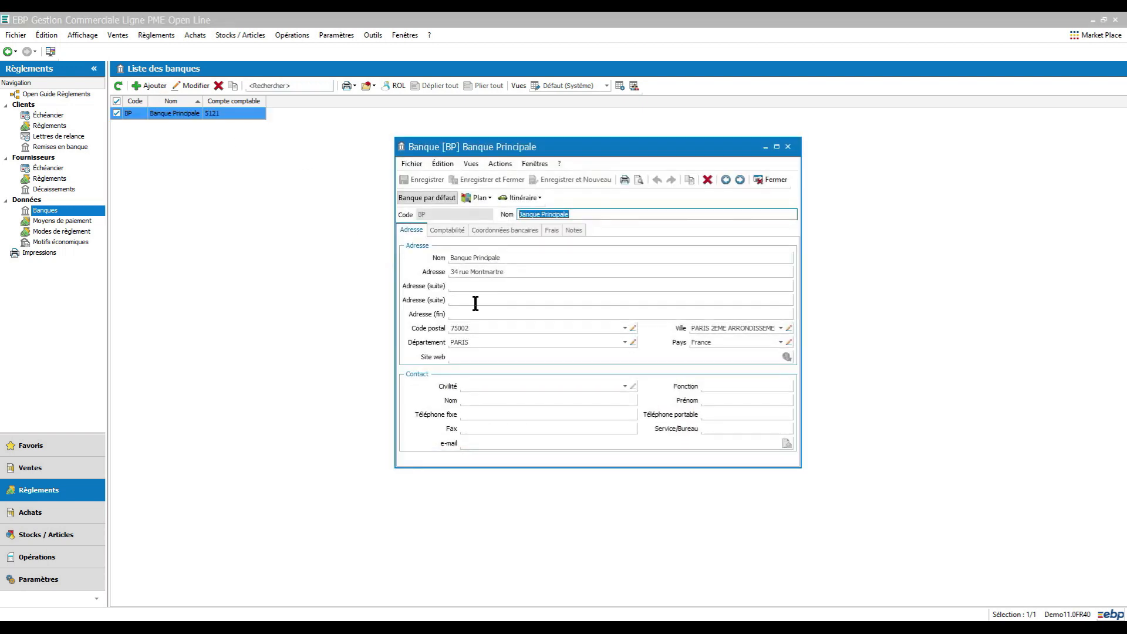
{"action": "left_click", "coordinate": [503, 230]}
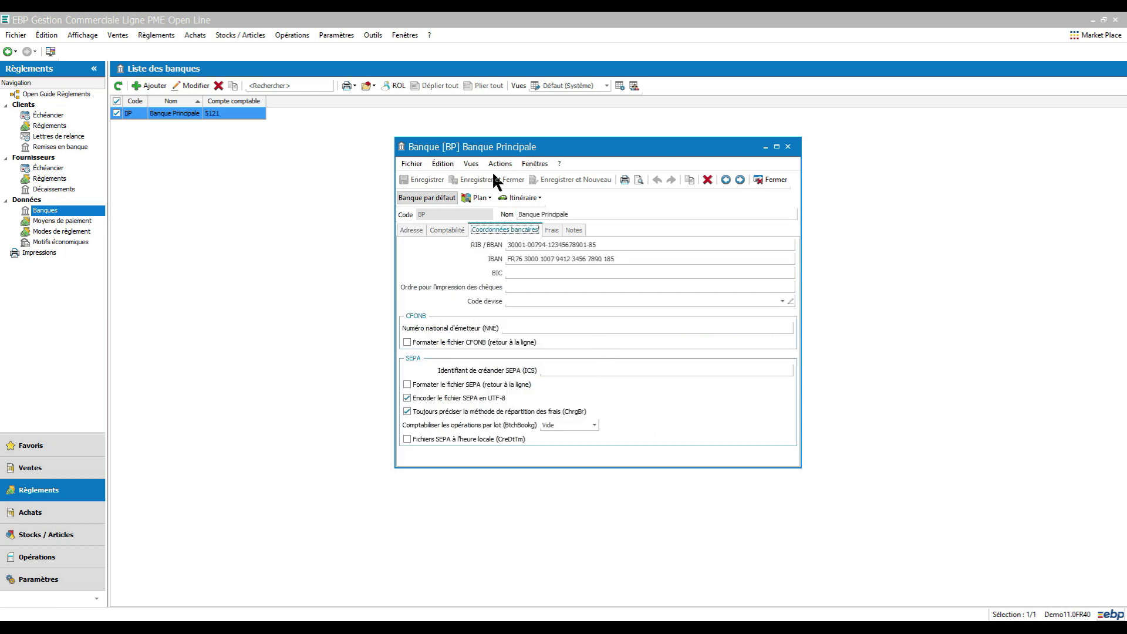
{"action": "left_click", "coordinate": [788, 147]}
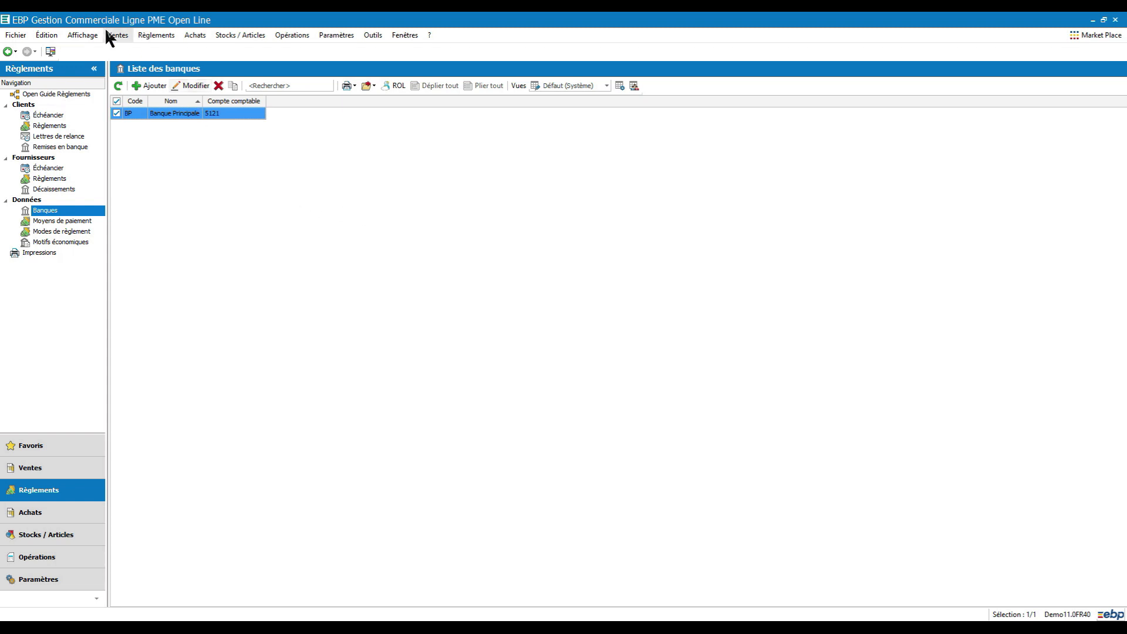
Step: Open client GESPI, enter SIREN 741254 and add a bank details line
{"action": "left_click", "coordinate": [118, 35]}
{"action": "mouse_move", "coordinate": [177, 78]}
{"action": "left_click", "coordinate": [283, 92]}
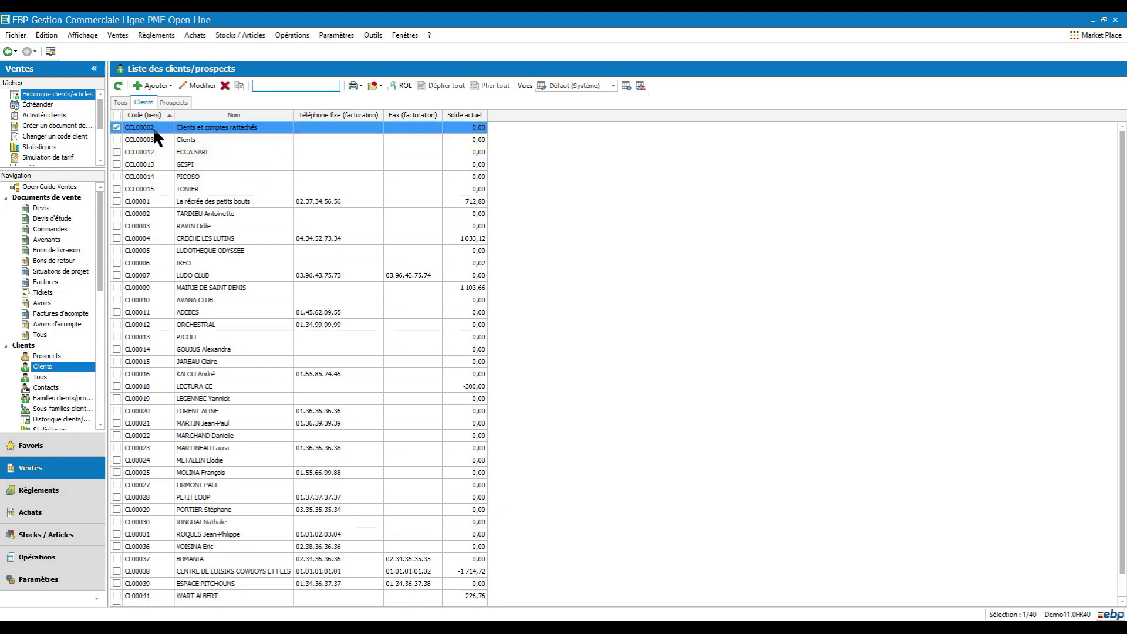
{"action": "double_click", "coordinate": [183, 167]}
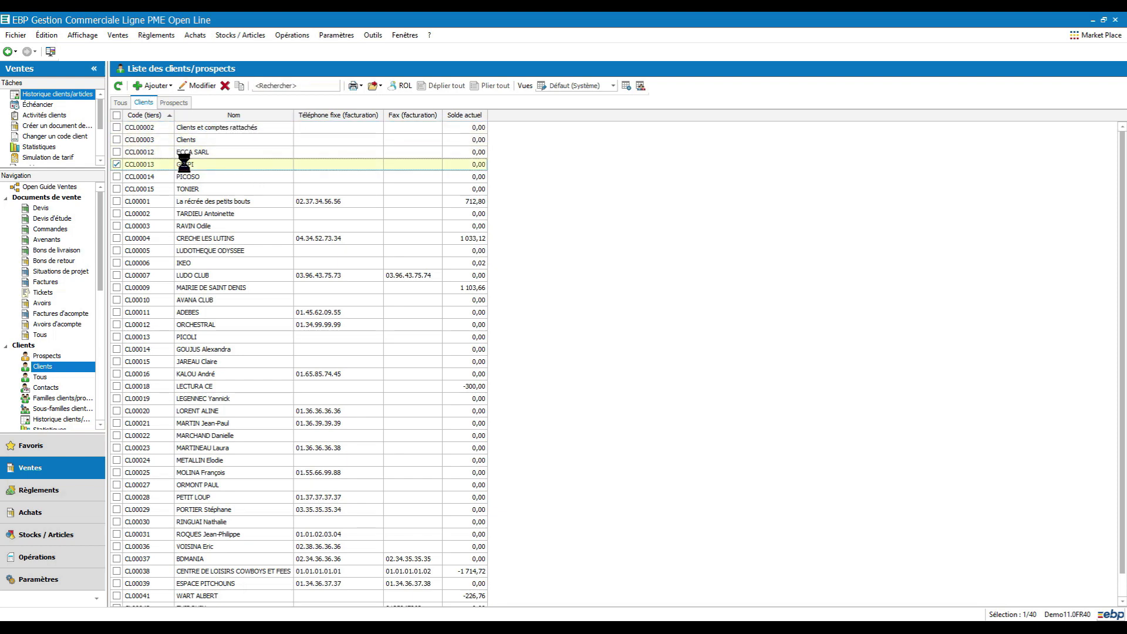
{"action": "left_click", "coordinate": [402, 167]}
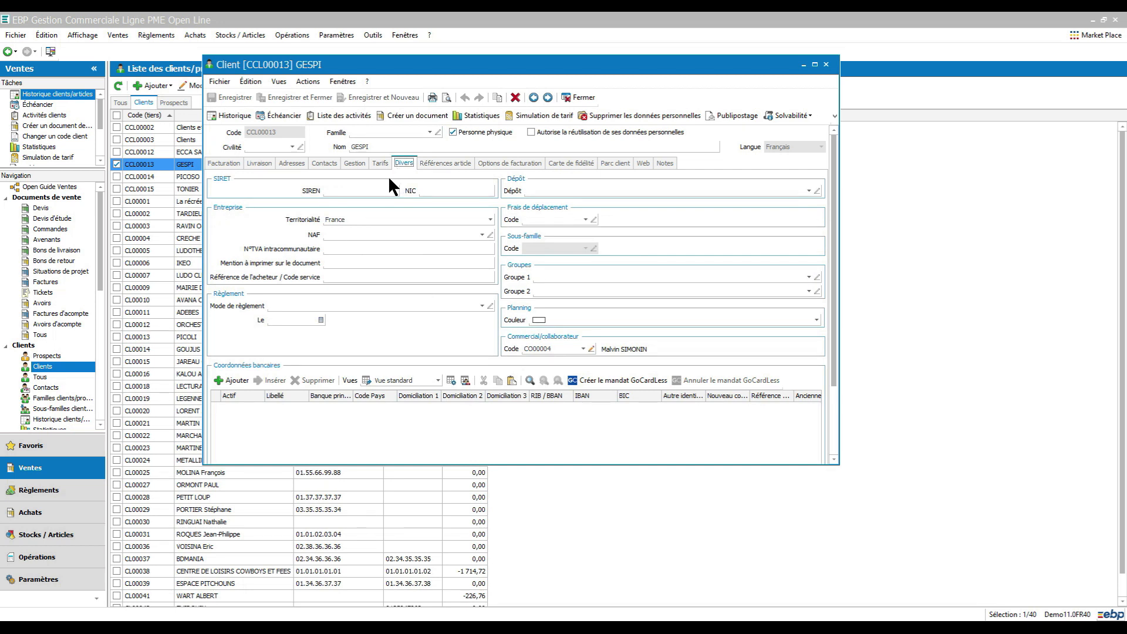
{"action": "left_click", "coordinate": [382, 190]}
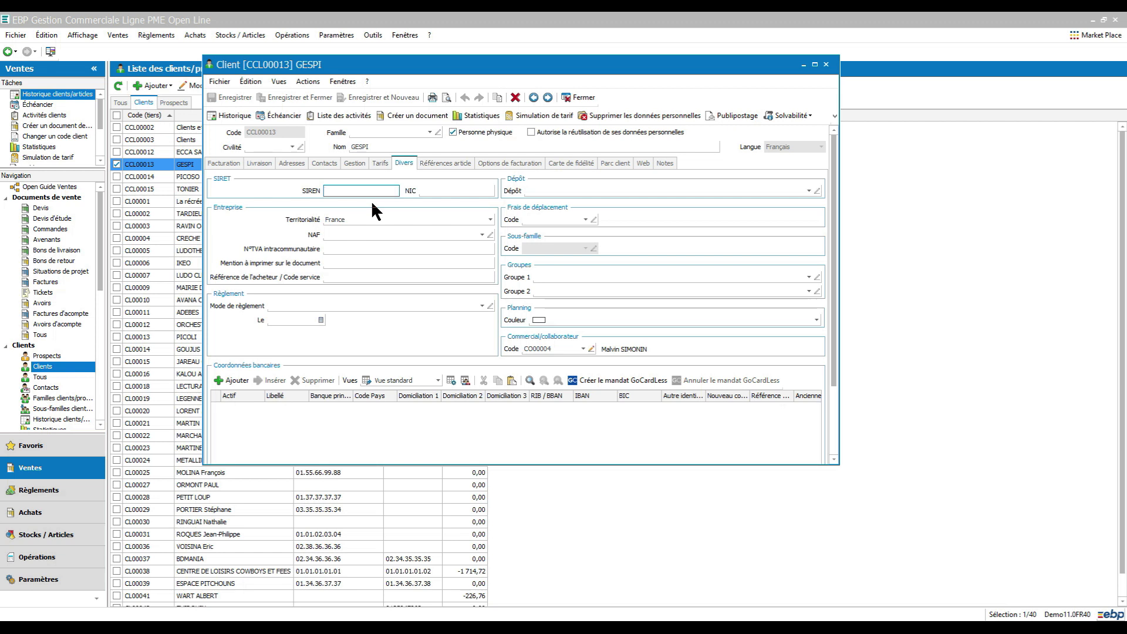
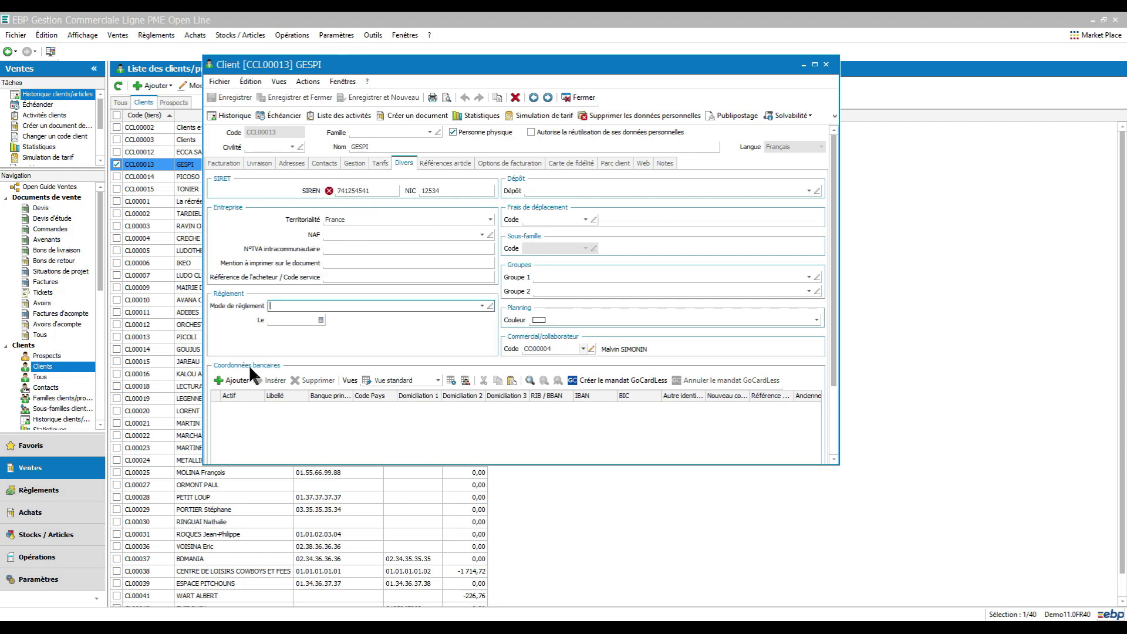
{"action": "left_click", "coordinate": [247, 380]}
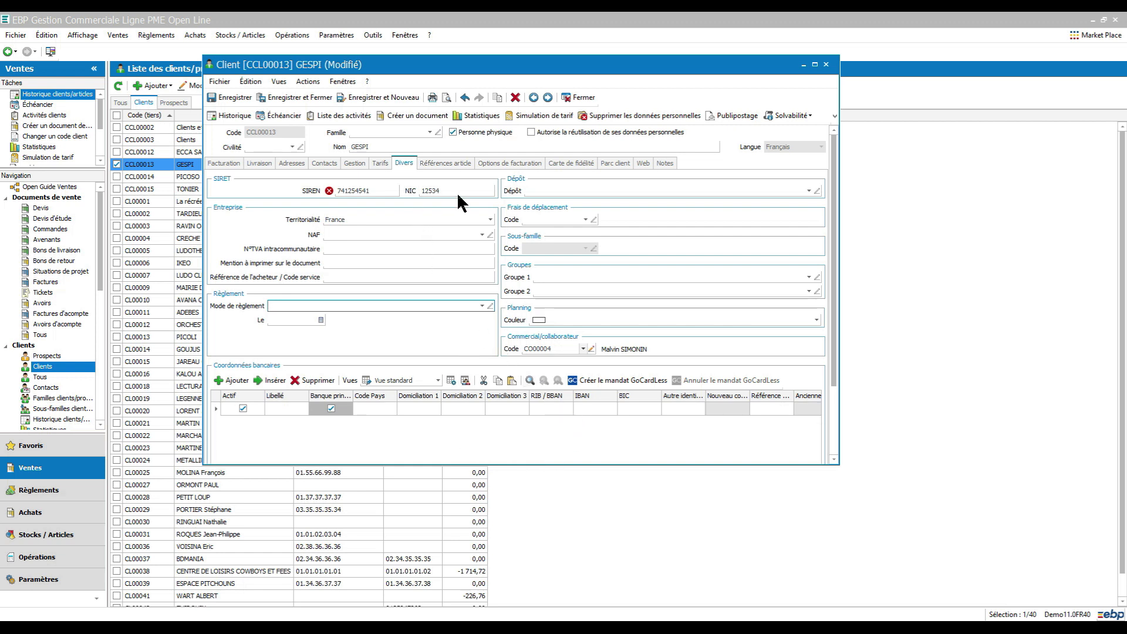
Step: Add the billing contact's e-mail address, save GESPI and acknowledge the bank details notice
{"action": "left_click", "coordinate": [495, 170]}
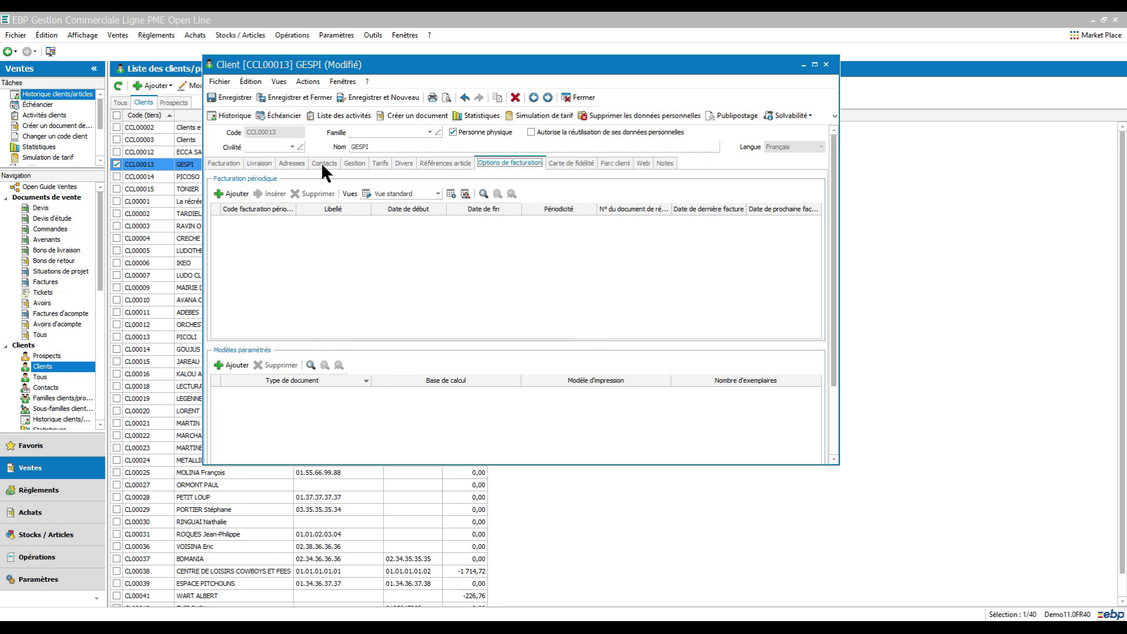
{"action": "left_click", "coordinate": [224, 163]}
{"action": "left_click", "coordinate": [509, 364]}
{"action": "type", "text": "test@ebp.com"}
{"action": "left_click", "coordinate": [294, 97]}
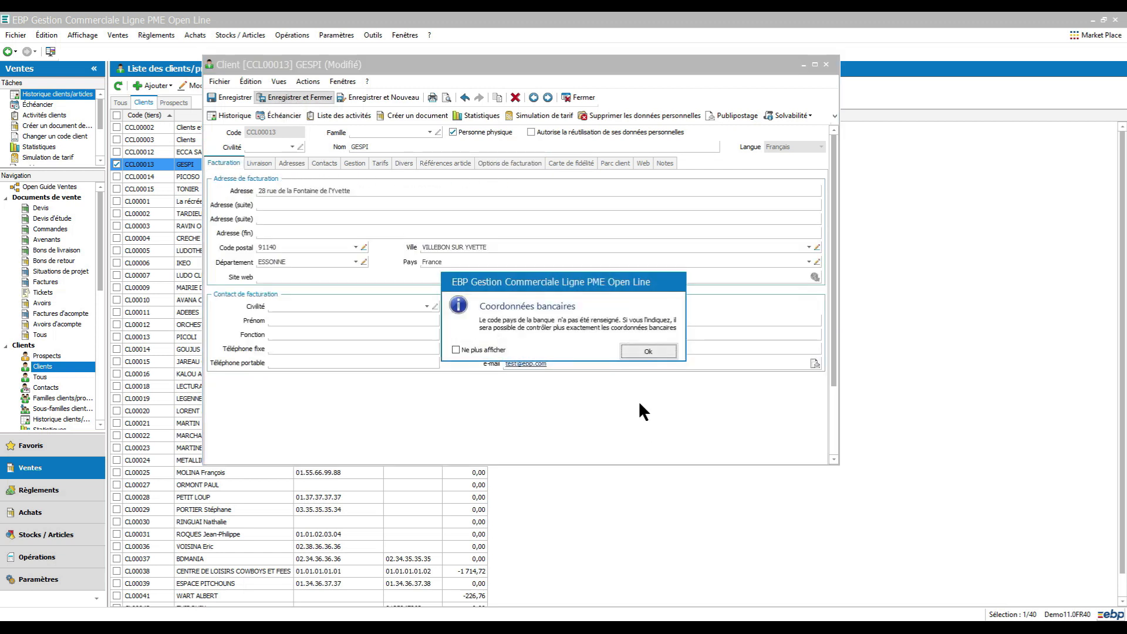
{"action": "left_click", "coordinate": [649, 351]}
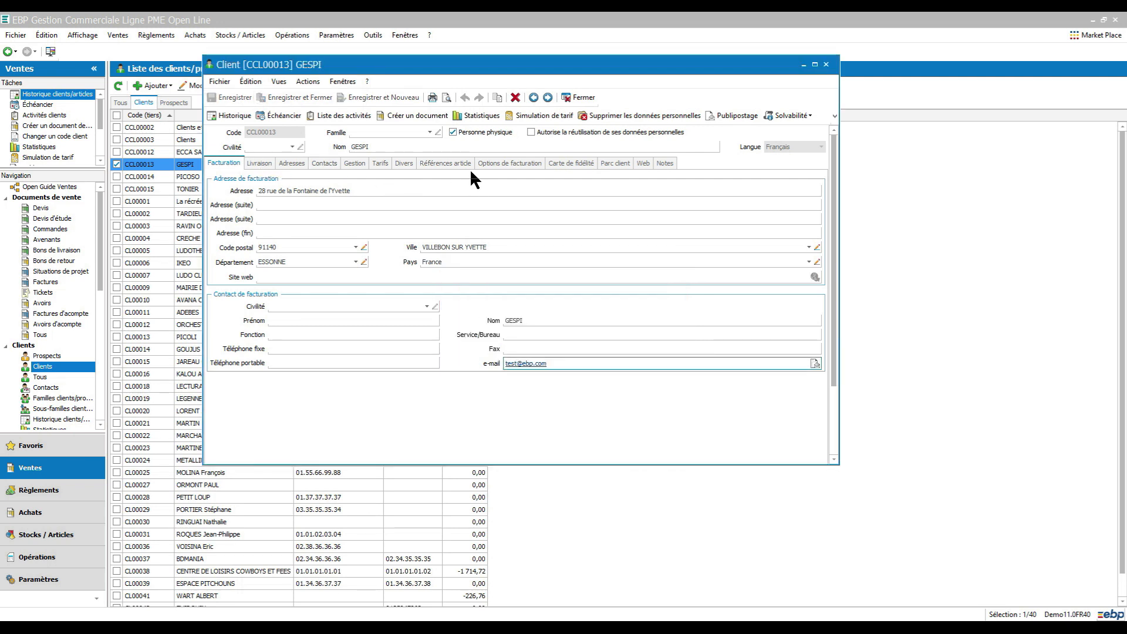
{"action": "left_click", "coordinate": [158, 35]}
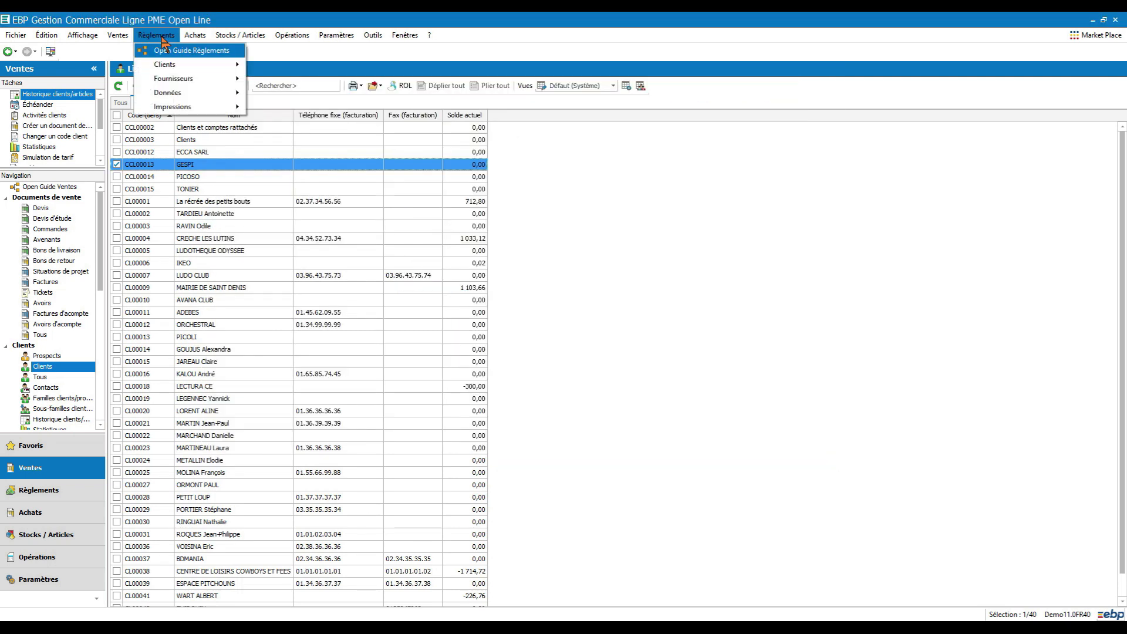
Step: Untick Remettre en banque on the PSEPA Prélèvement SEPA payment method and save it
{"action": "mouse_move", "coordinate": [174, 95]}
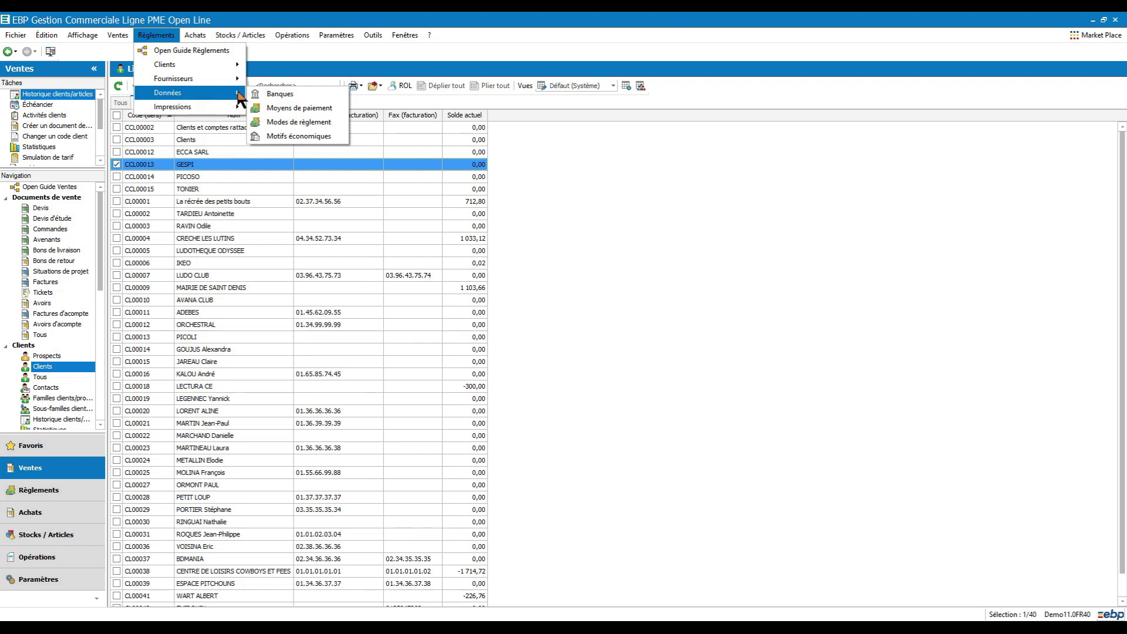
{"action": "left_click", "coordinate": [315, 108]}
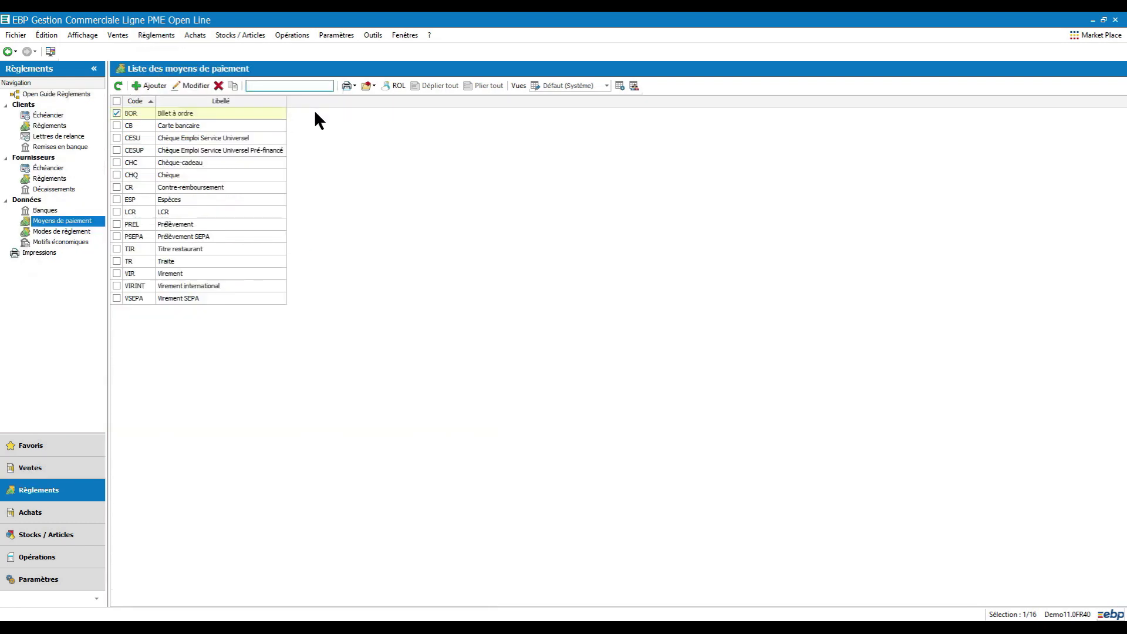
{"action": "left_click", "coordinate": [211, 234]}
{"action": "double_click", "coordinate": [211, 235]}
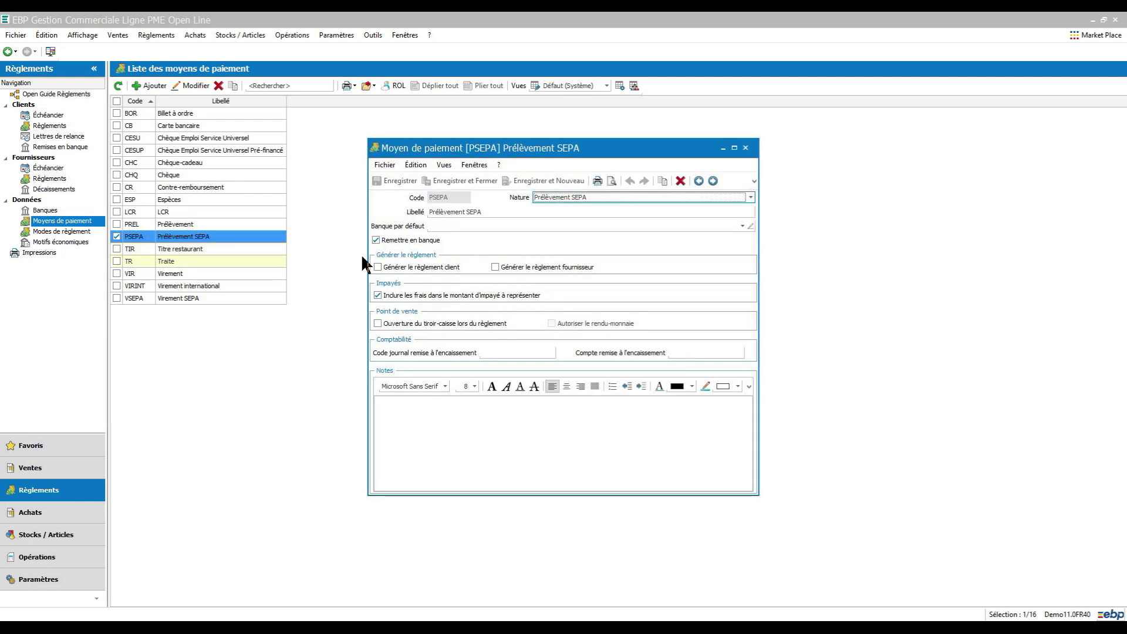
{"action": "left_click", "coordinate": [376, 241]}
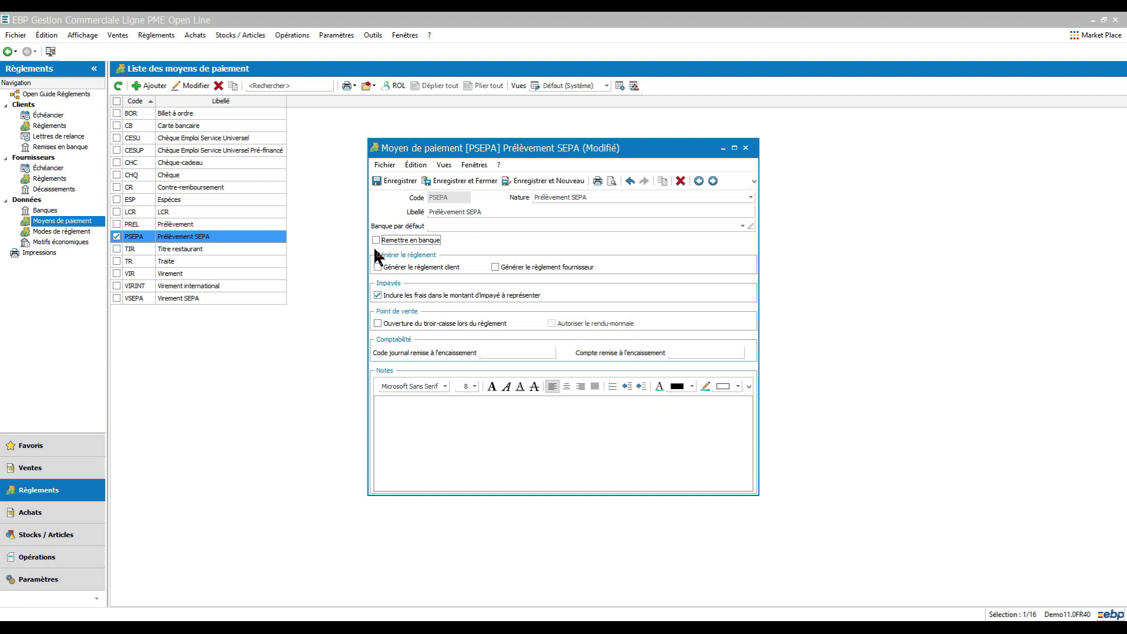
{"action": "left_click", "coordinate": [442, 181]}
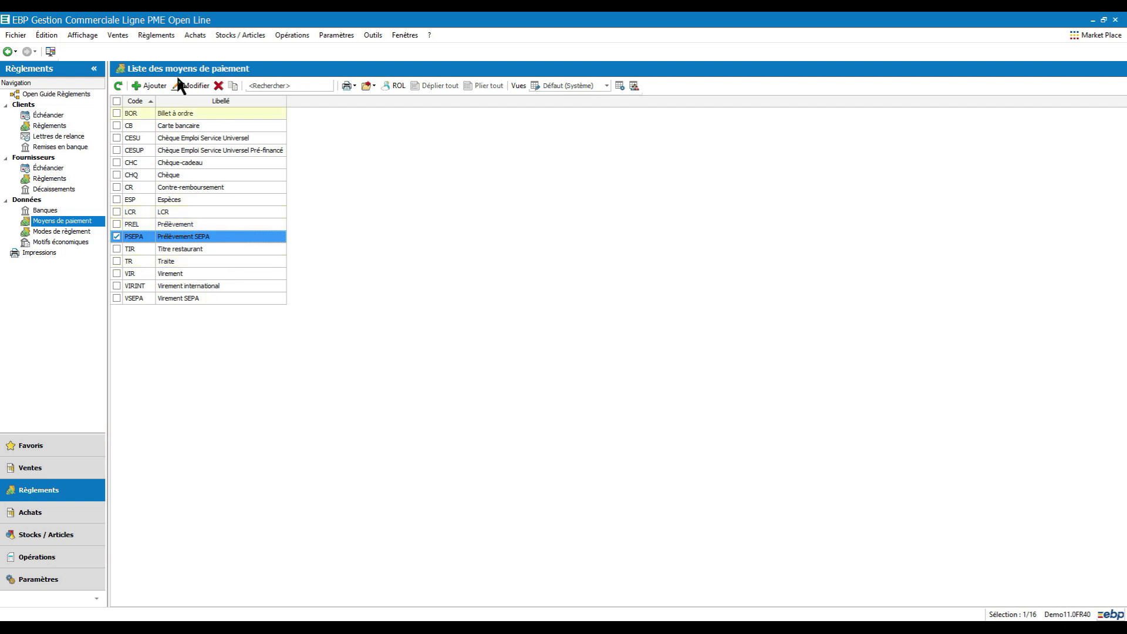
Step: Open the client list from the Ventes menu
{"action": "left_click", "coordinate": [116, 37]}
{"action": "mouse_move", "coordinate": [135, 78]}
{"action": "left_click", "coordinate": [276, 94]}
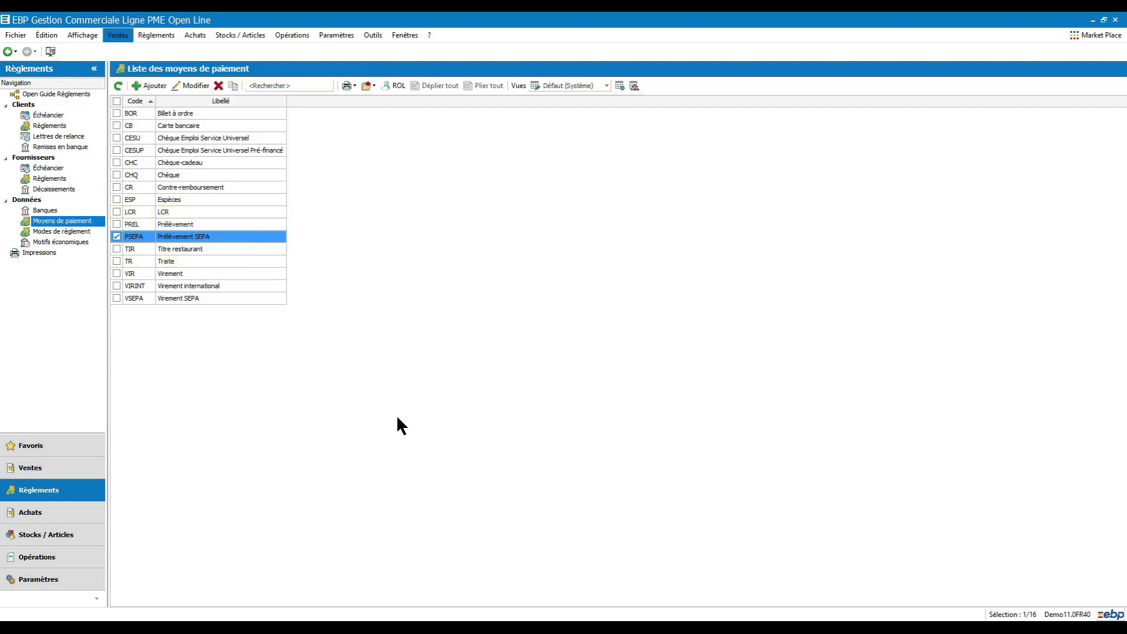
Step: Open GESPI's client record on the Divers tab to reach its bank details
{"action": "left_click", "coordinate": [205, 164]}
{"action": "double_click", "coordinate": [205, 163]}
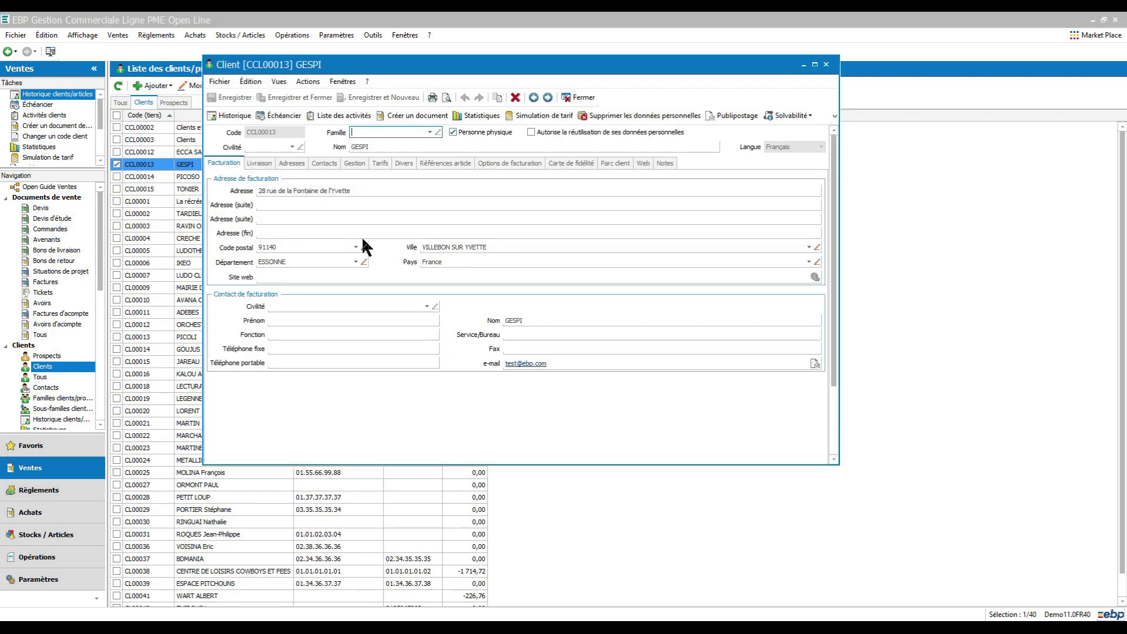
{"action": "left_click", "coordinate": [403, 165]}
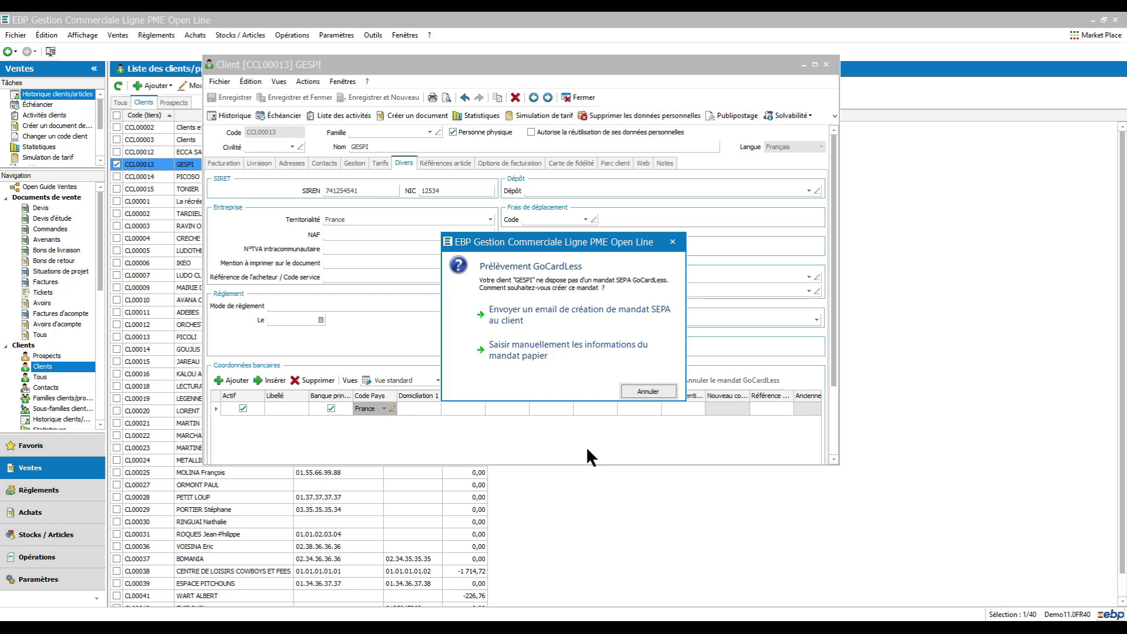
Step: Cancel the GoCardless mandate prompt and close GESPI's client record
{"action": "left_click", "coordinate": [657, 393]}
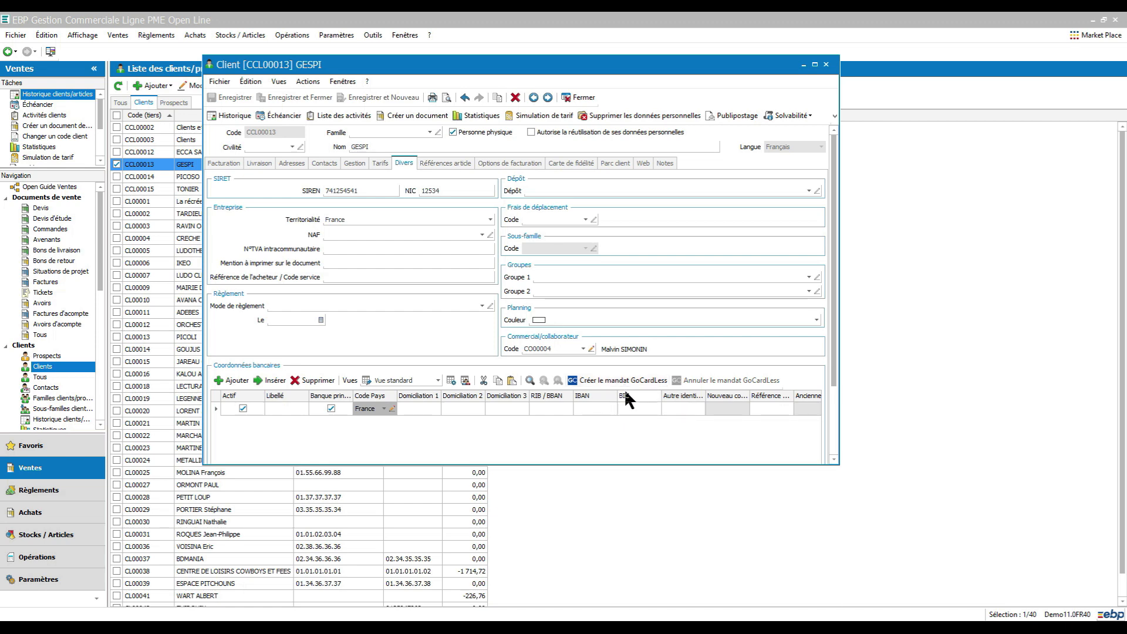
{"action": "left_click", "coordinate": [580, 97]}
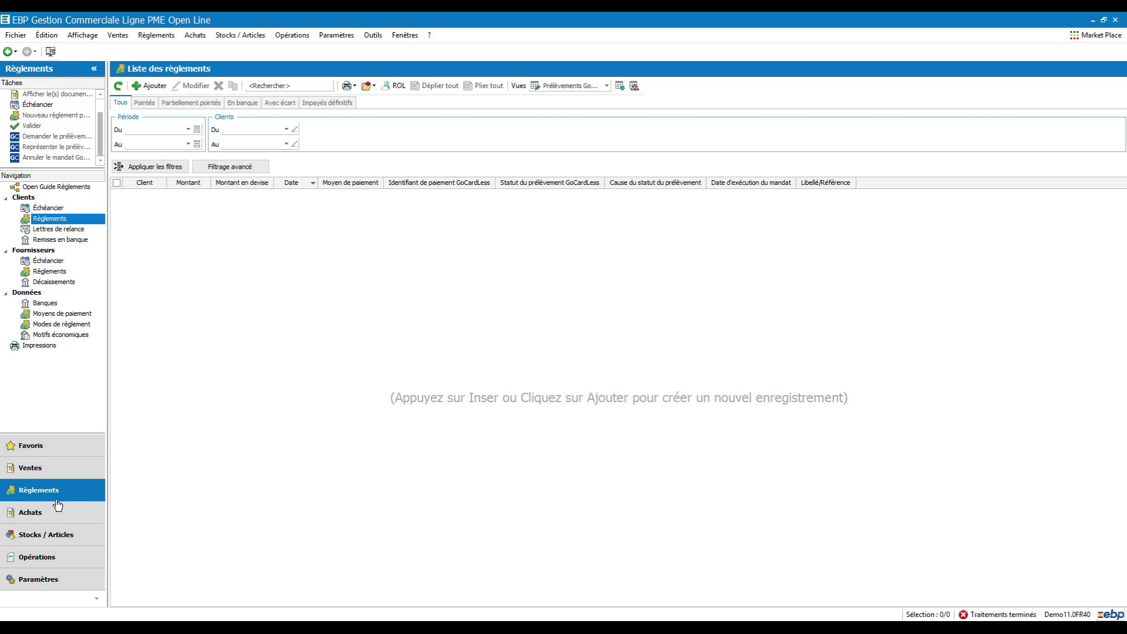
Step: Start a new customer payment for GESPI with Prélèvement SEPA as the method
{"action": "left_click", "coordinate": [59, 219]}
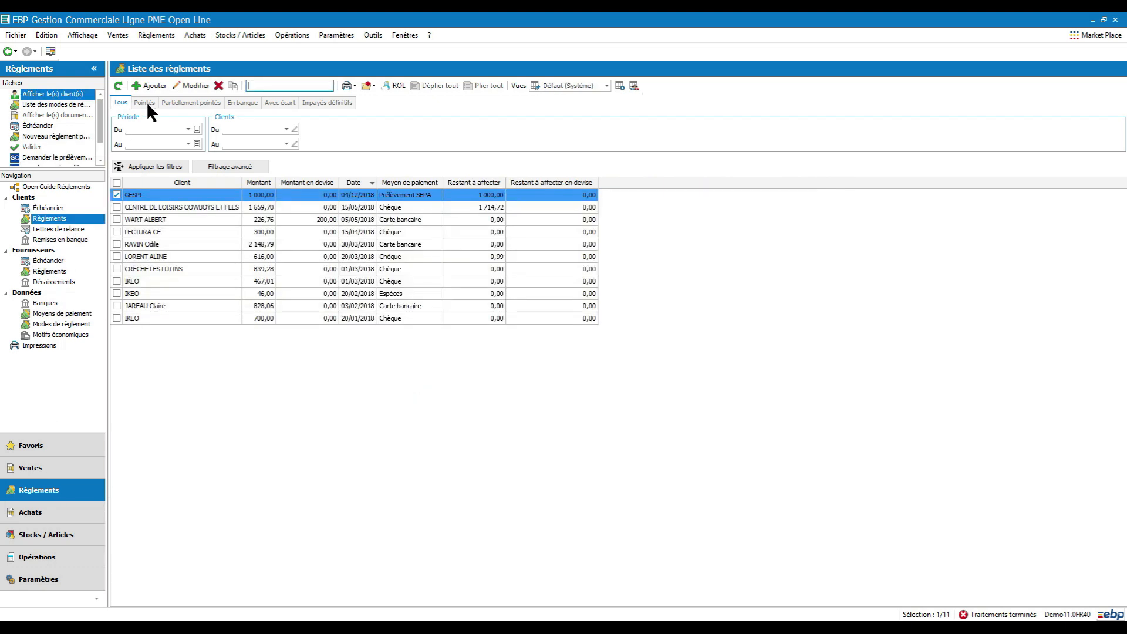
{"action": "left_click", "coordinate": [154, 87]}
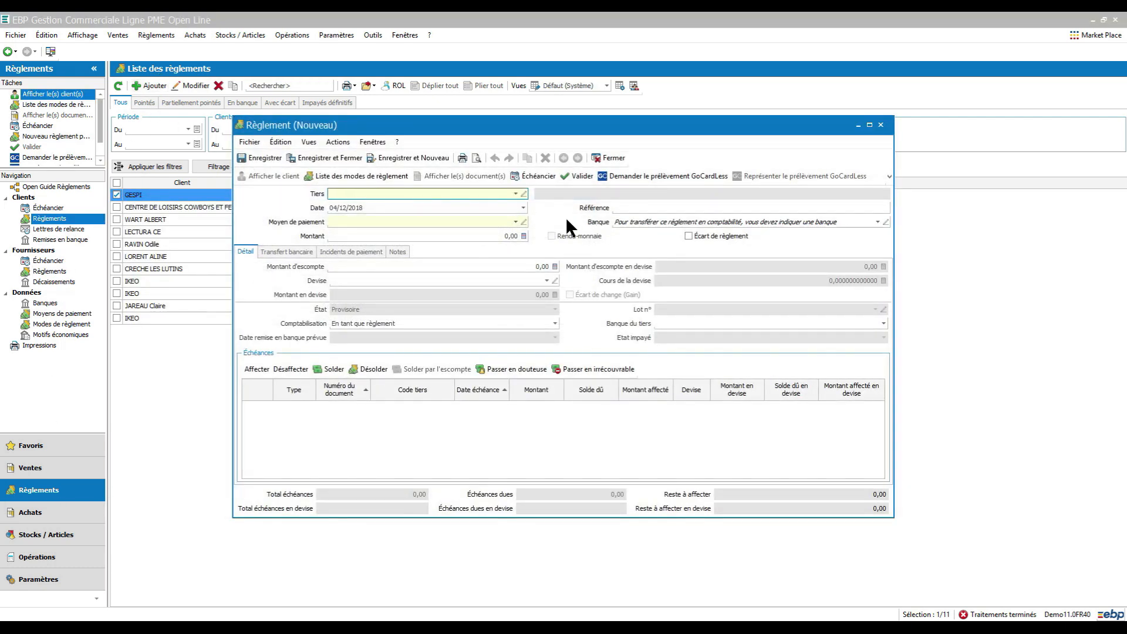
{"action": "left_click", "coordinate": [515, 194]}
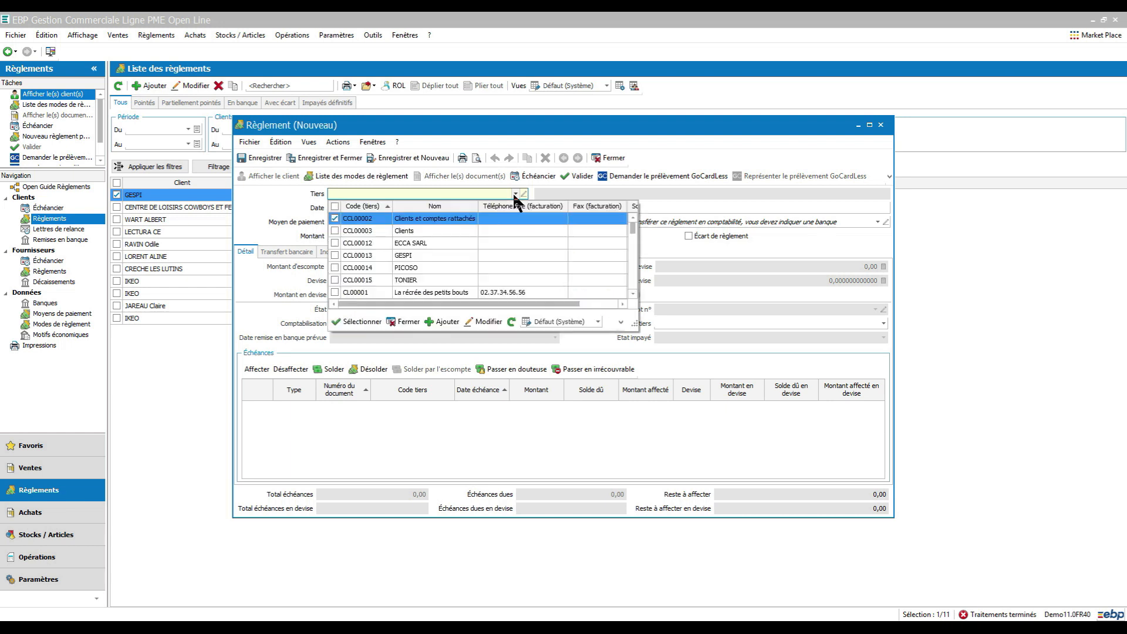
{"action": "left_click", "coordinate": [408, 256]}
{"action": "left_click", "coordinate": [515, 222]}
{"action": "scroll", "coordinate": [498, 276], "scroll_direction": "down", "scroll_amount": 3}
{"action": "left_click", "coordinate": [430, 254]}
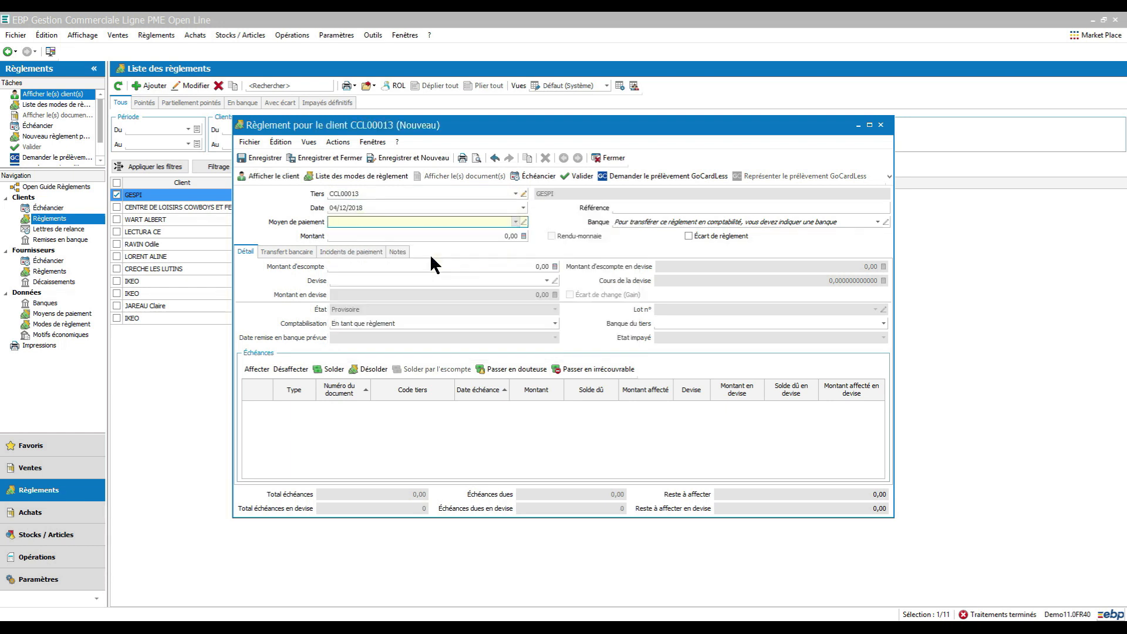
Step: Enter 1000 as the amount, save the payment, and switch to the Prélèvements GoCardless view
{"action": "left_click", "coordinate": [421, 238]}
{"action": "type", "text": "1000"}
{"action": "left_click", "coordinate": [614, 207]}
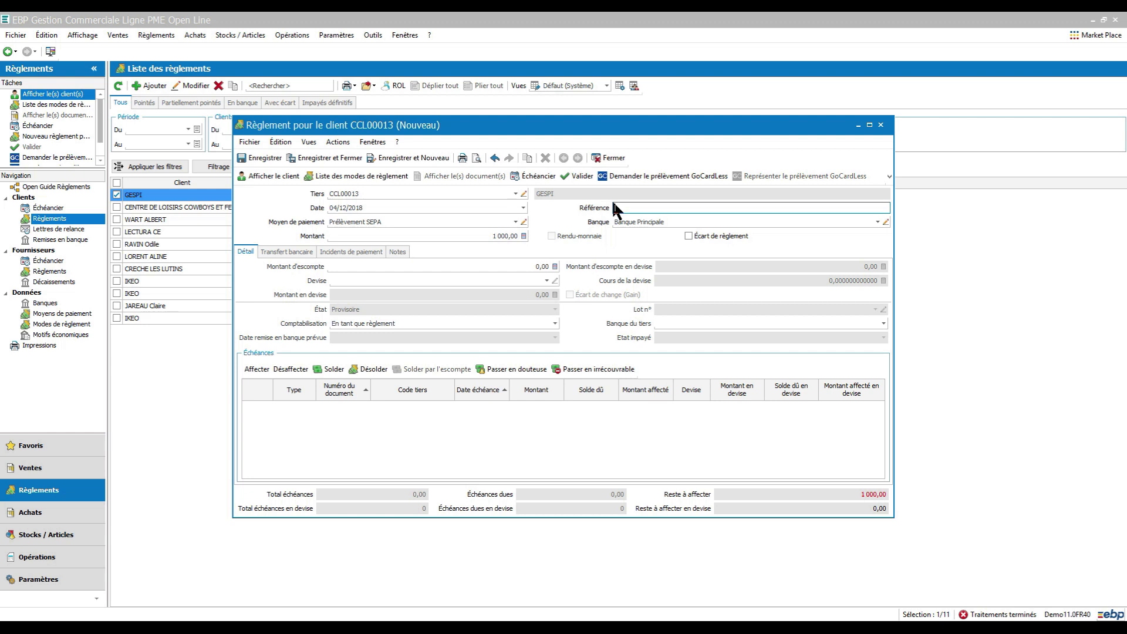
{"action": "left_click", "coordinate": [261, 157]}
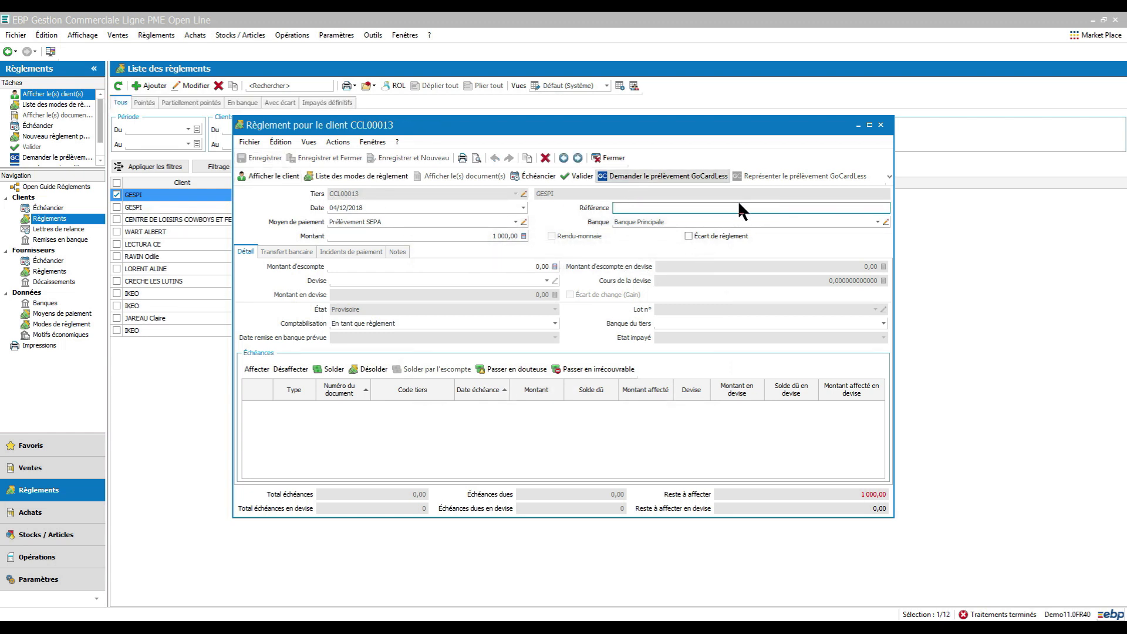
{"action": "left_click", "coordinate": [881, 125]}
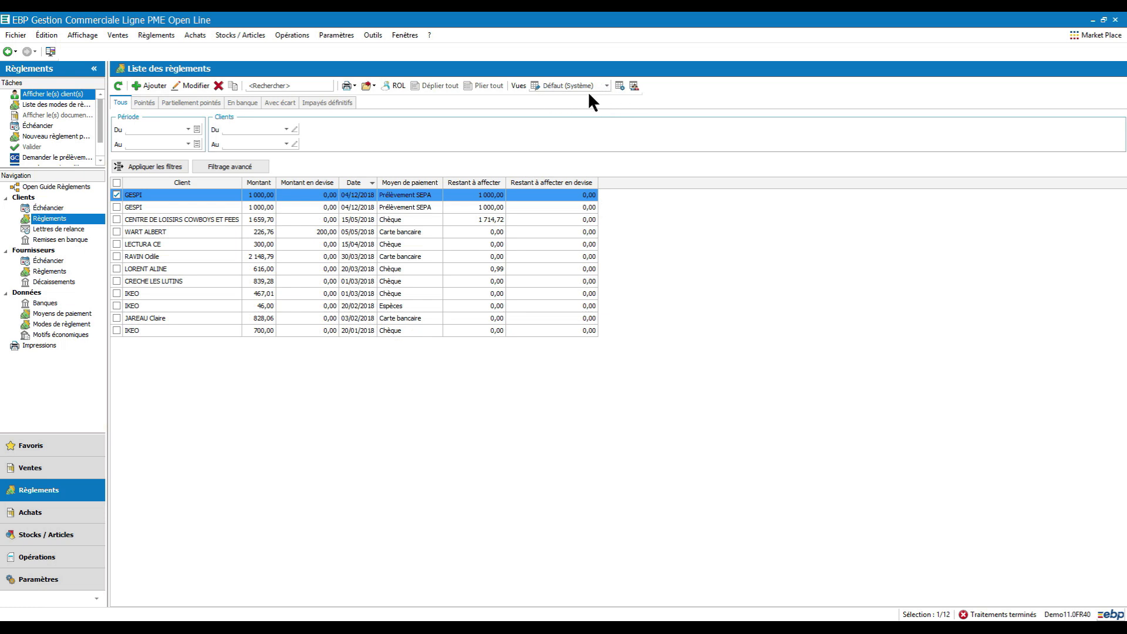
{"action": "left_click", "coordinate": [607, 85]}
{"action": "left_click", "coordinate": [601, 128]}
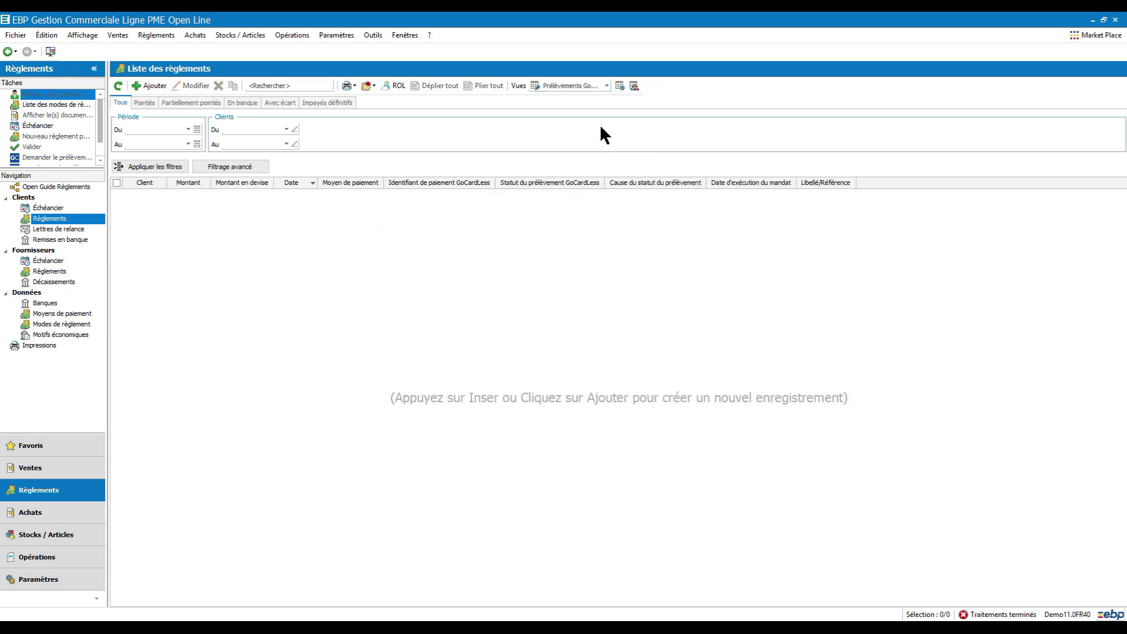